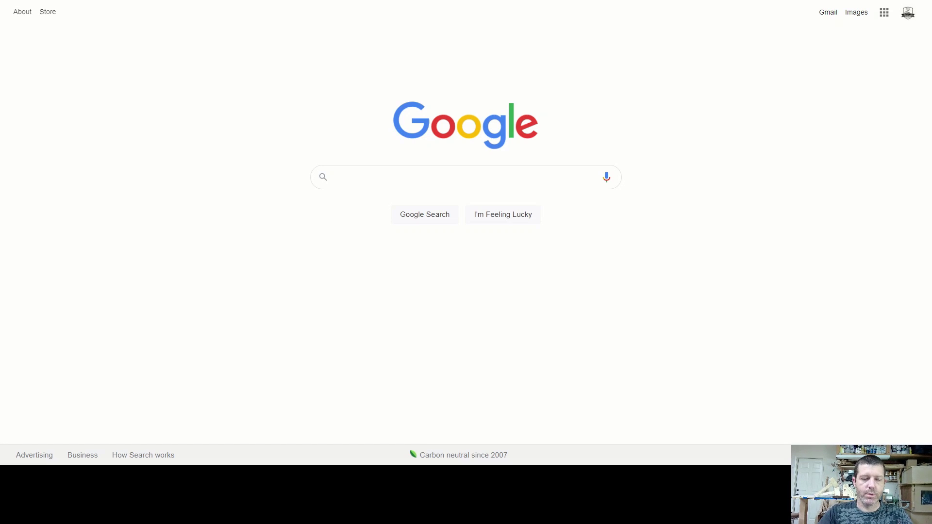
Step: Search Google Images for French bulldog line art and save the bulldog face drawing as a JPG
{"action": "type", "text": "dog line art"}
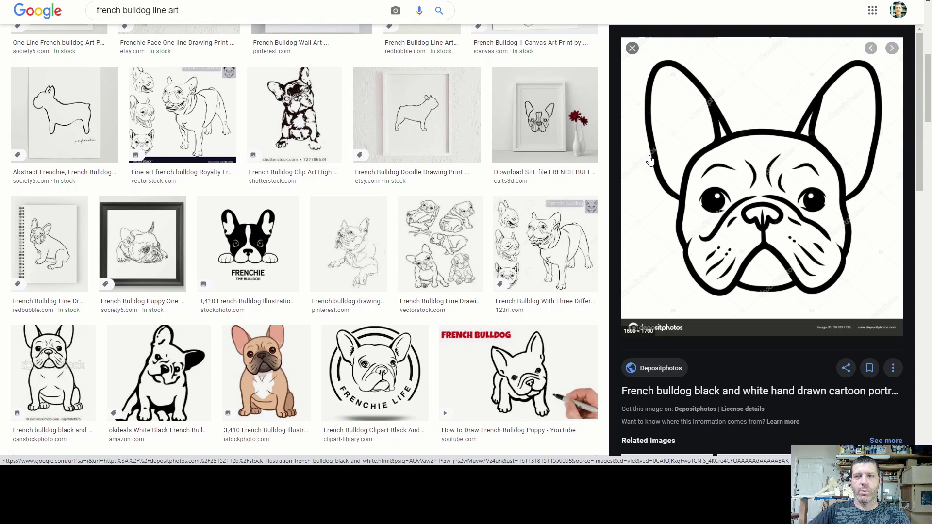
{"action": "right_click", "coordinate": [785, 238]}
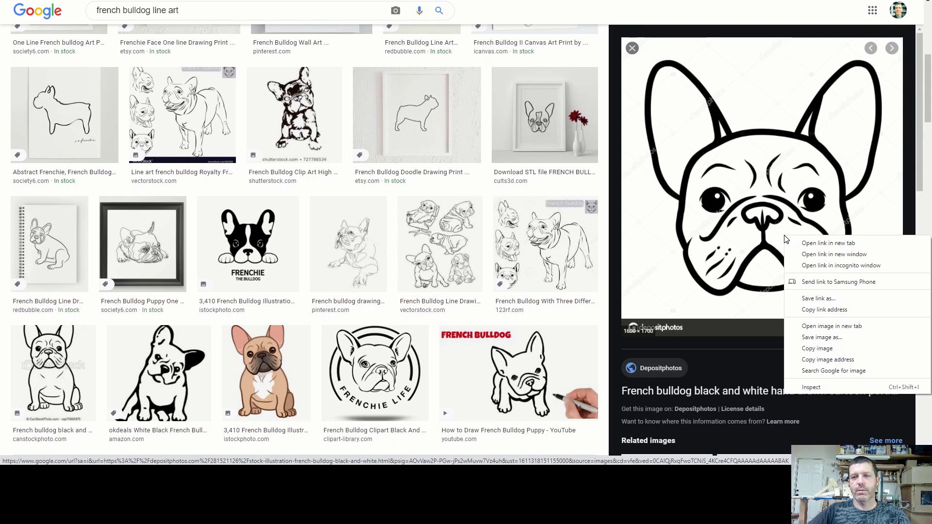
{"action": "left_click", "coordinate": [821, 338]}
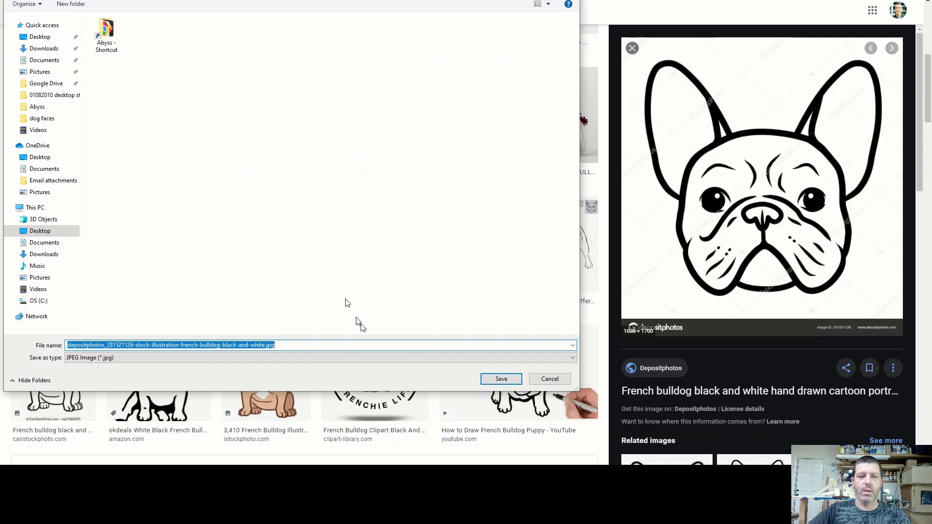
{"action": "left_click", "coordinate": [501, 378]}
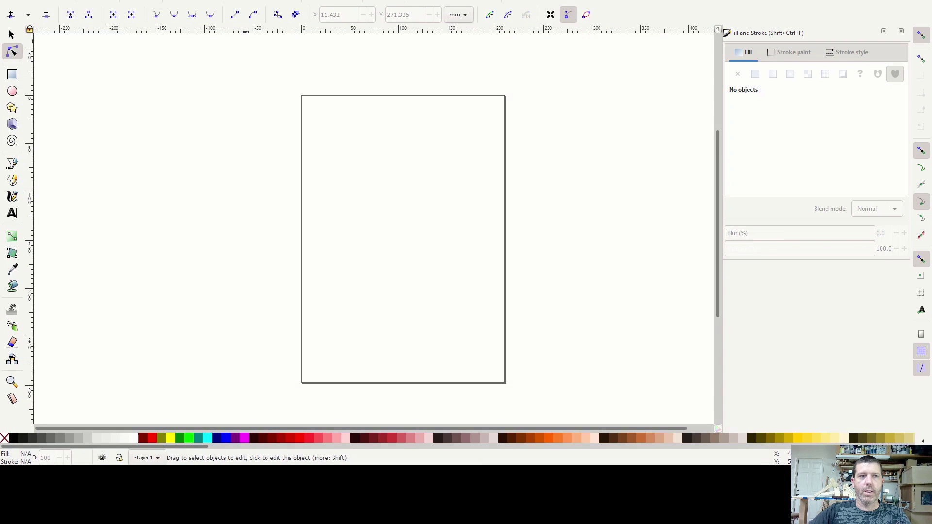
Step: Import the saved bulldog JPG into the blank document as an embedded bitmap
{"action": "key", "text": "alt+f"}
{"action": "left_click", "coordinate": [64, 98]}
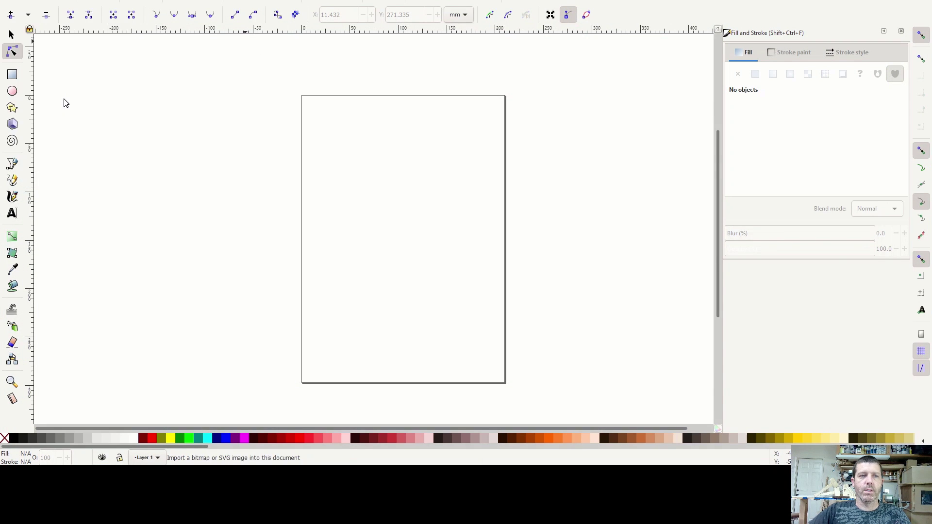
{"action": "double_click", "coordinate": [129, 27]}
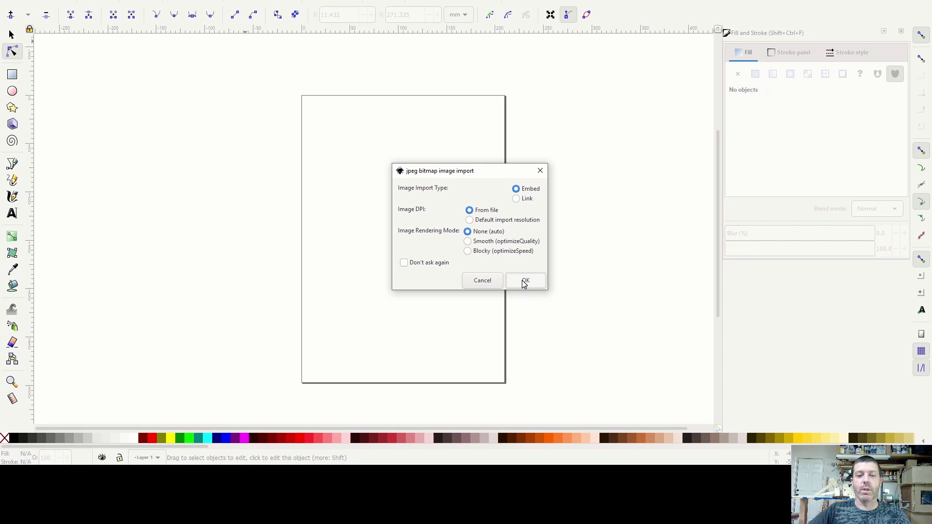
{"action": "left_click", "coordinate": [524, 282]}
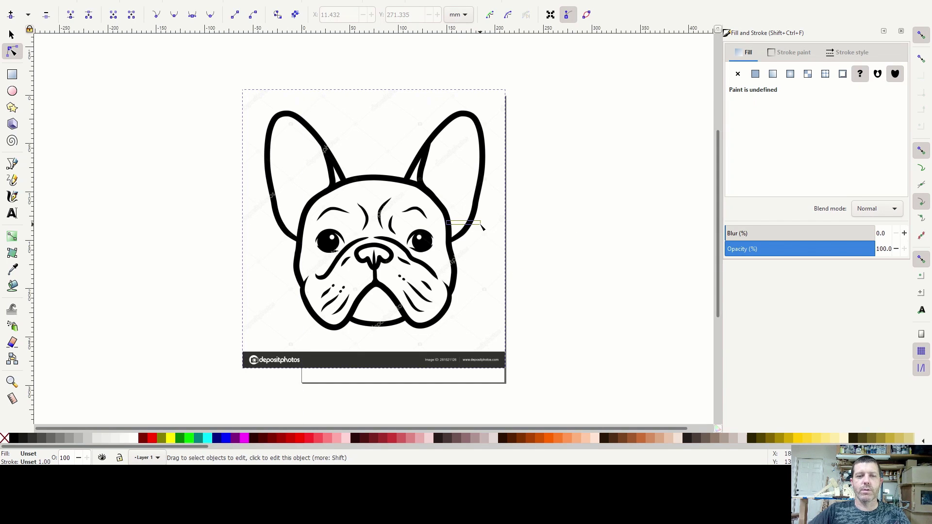
{"action": "left_click", "coordinate": [555, 233]}
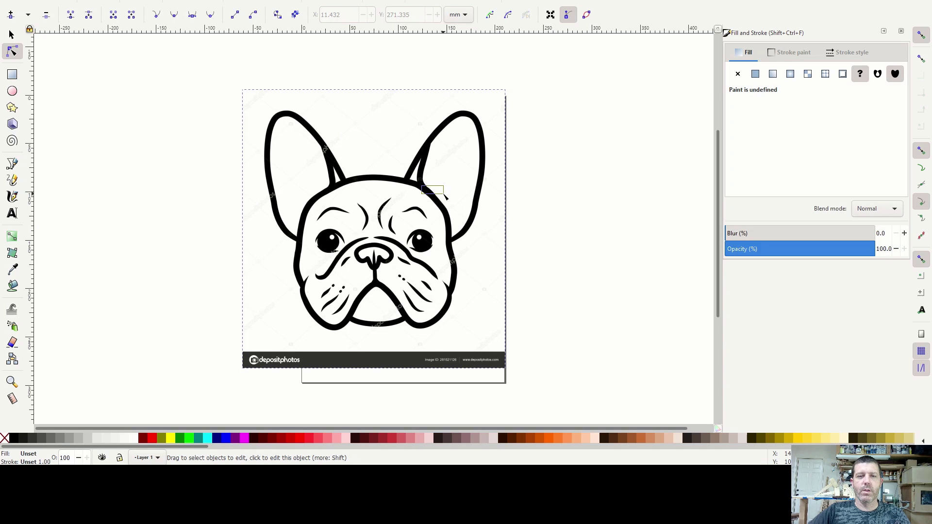
Step: Select the bulldog image and set Trace Bitmap to single-scan Color quantization
{"action": "left_click", "coordinate": [417, 196]}
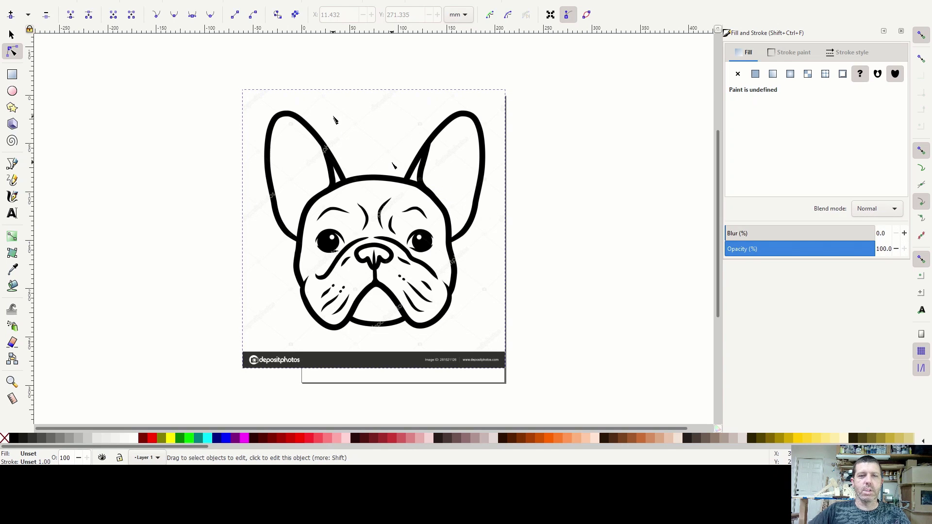
{"action": "key", "text": "alt+p"}
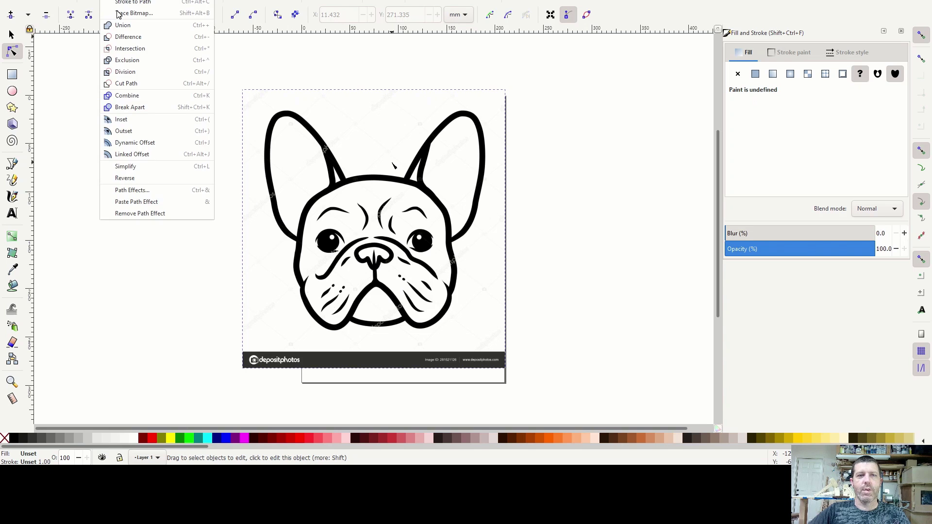
{"action": "left_click", "coordinate": [128, 13]}
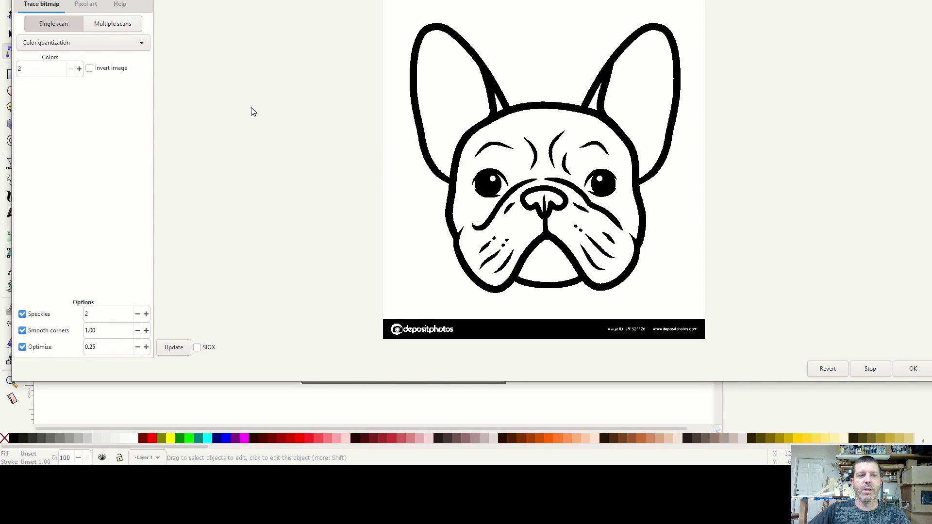
{"action": "left_click", "coordinate": [90, 48]}
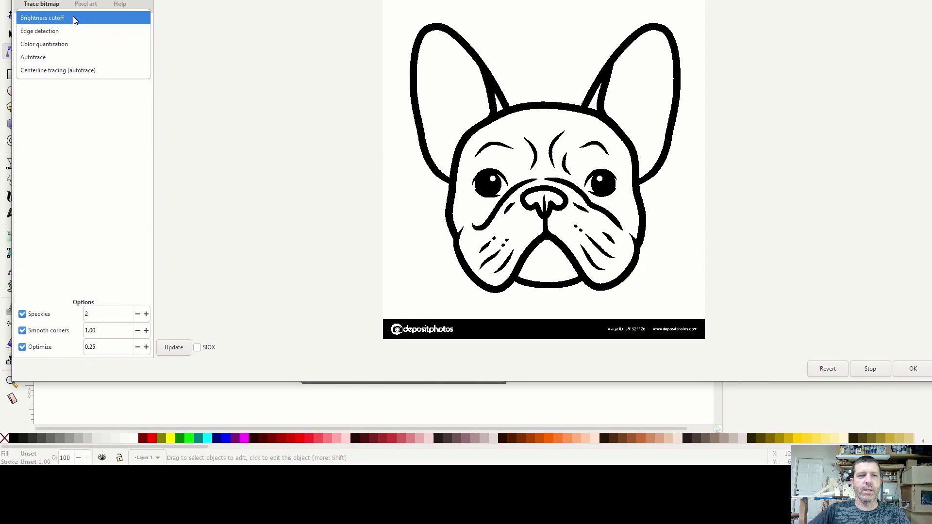
{"action": "left_click", "coordinate": [70, 153]}
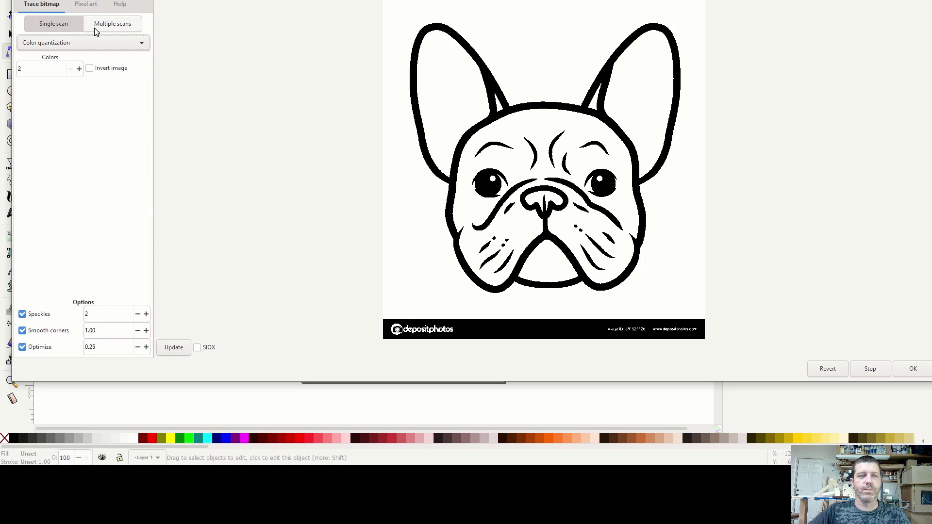
{"action": "left_click", "coordinate": [99, 27]}
{"action": "left_click", "coordinate": [67, 42]}
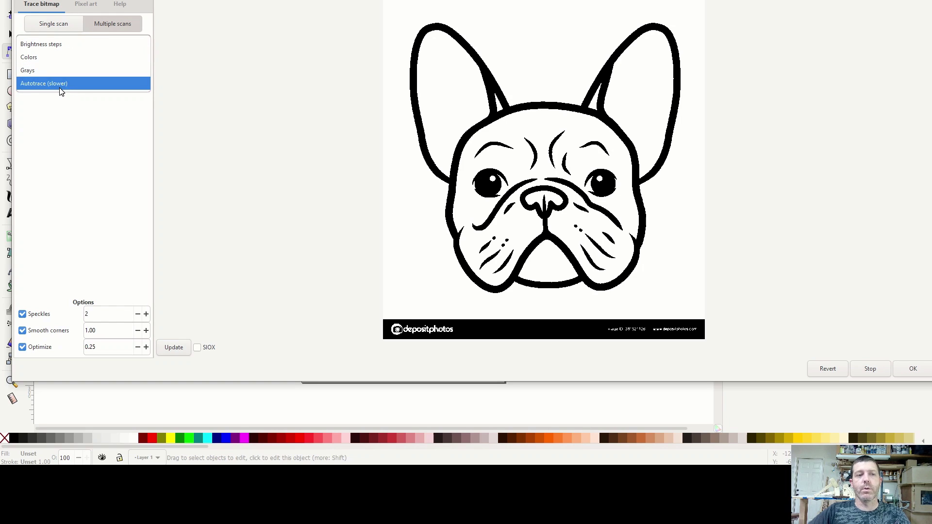
{"action": "left_click", "coordinate": [54, 28]}
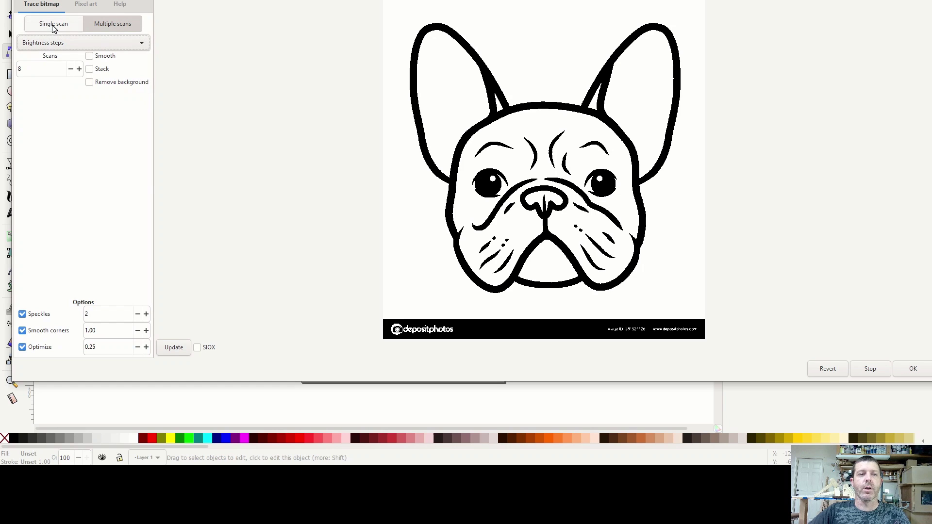
{"action": "left_click", "coordinate": [82, 43]}
{"action": "left_click", "coordinate": [81, 42]}
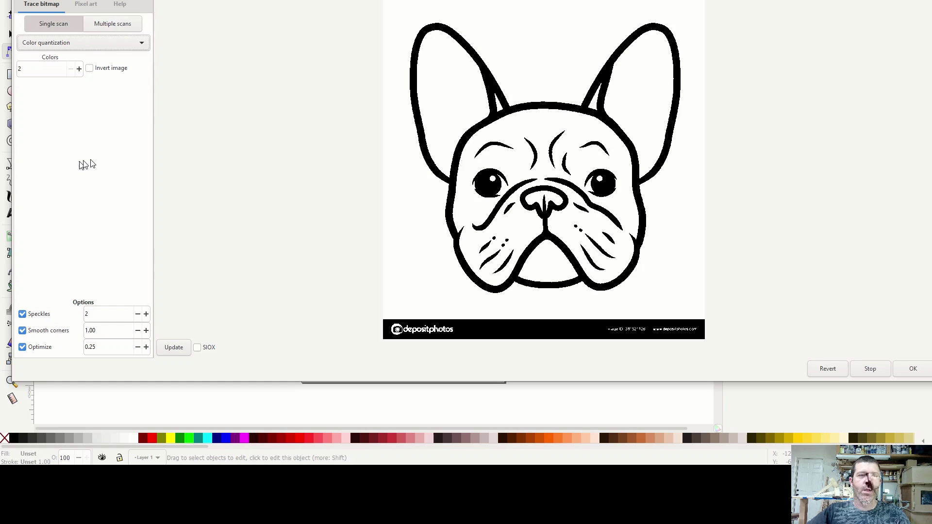
{"action": "left_click", "coordinate": [94, 47]}
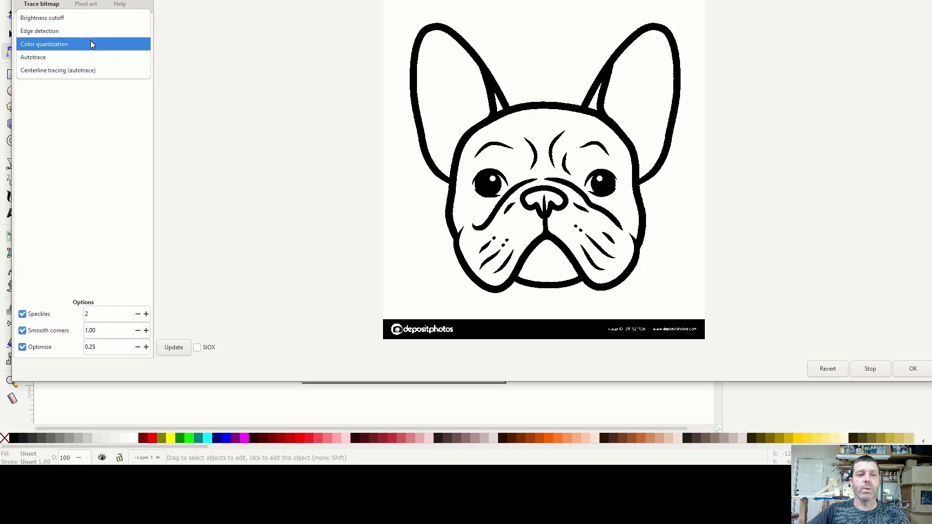
{"action": "left_click", "coordinate": [59, 46]}
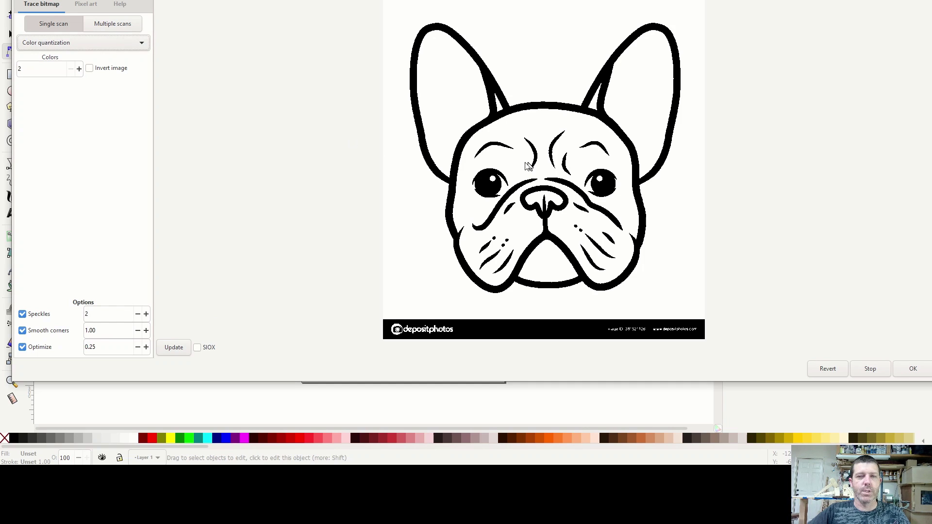
Step: Update the preview, create the 2-colour traced path, and close the tracing panel
{"action": "left_click", "coordinate": [173, 348]}
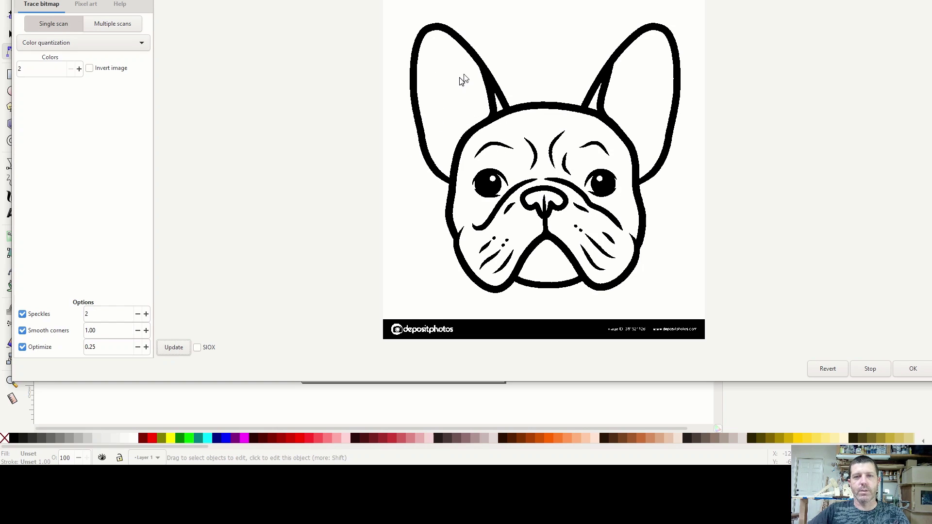
{"action": "left_click", "coordinate": [913, 370]}
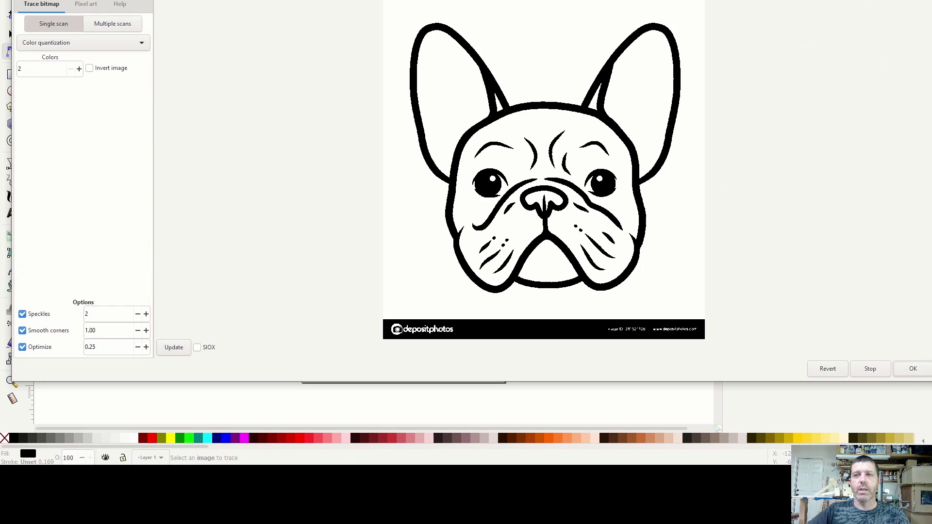
{"action": "mouse_move", "coordinate": [831, 0]}
{"action": "left_mouse_down"}
{"action": "mouse_move", "coordinate": [770, 208]}
{"action": "mouse_move", "coordinate": [744, 212]}
{"action": "mouse_move", "coordinate": [794, 236]}
{"action": "mouse_move", "coordinate": [794, 248]}
{"action": "left_mouse_up"}
{"action": "left_click", "coordinate": [886, 246]}
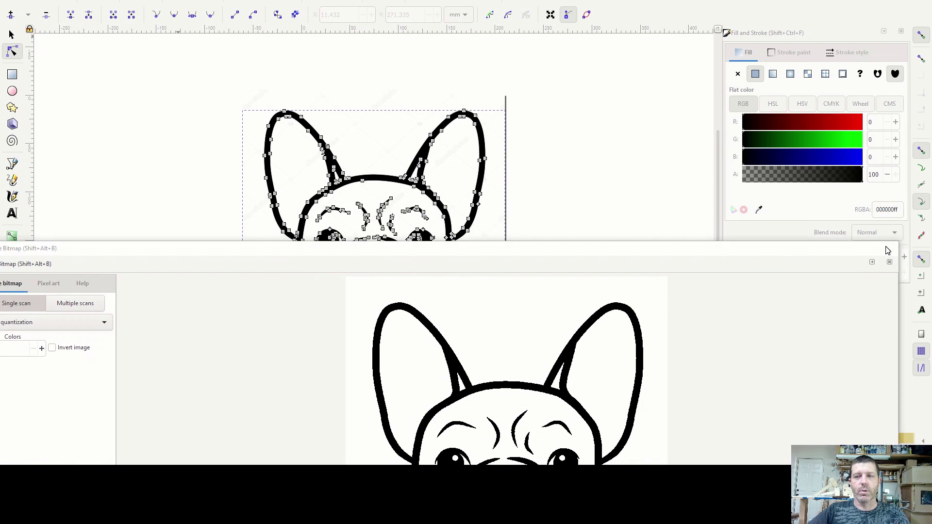
Step: Move the traced bulldog path to the right of the original image
{"action": "left_click", "coordinate": [403, 178]}
{"action": "left_click", "coordinate": [535, 198]}
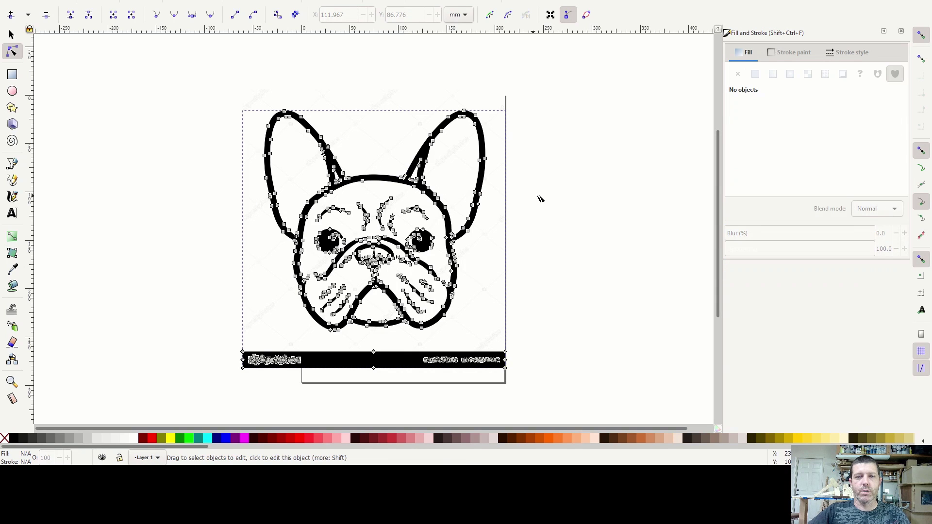
{"action": "left_click", "coordinate": [479, 186]}
{"action": "key", "text": "Escape"}
{"action": "key", "text": "s"}
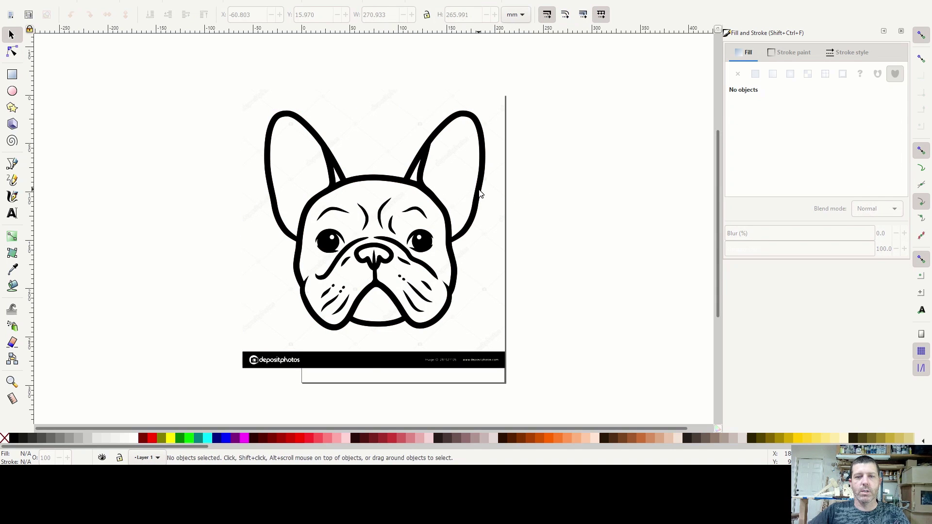
{"action": "left_click", "coordinate": [480, 186]}
{"action": "left_click_drag", "start_coordinate": [479, 186], "coordinate": [709, 195]}
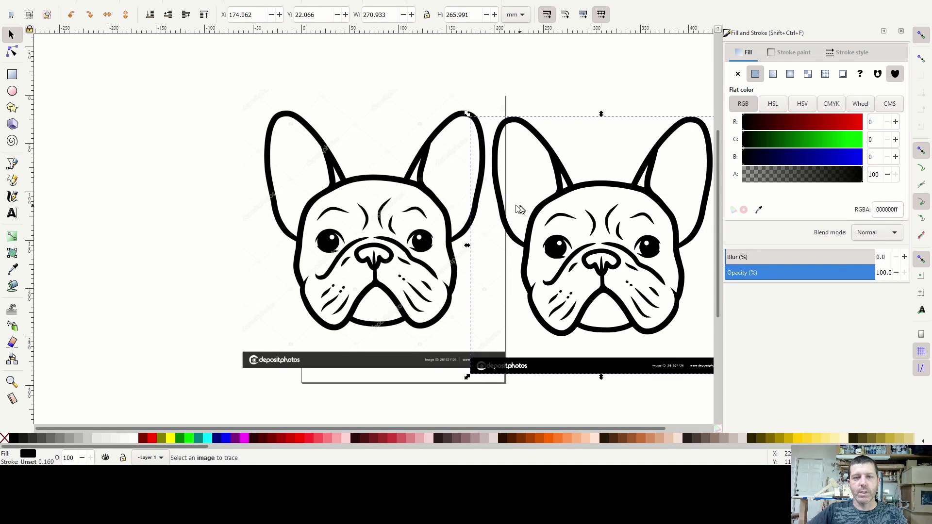
Step: Delete the watermark banner's nodes from the traced path with the Node tool
{"action": "key", "text": "n"}
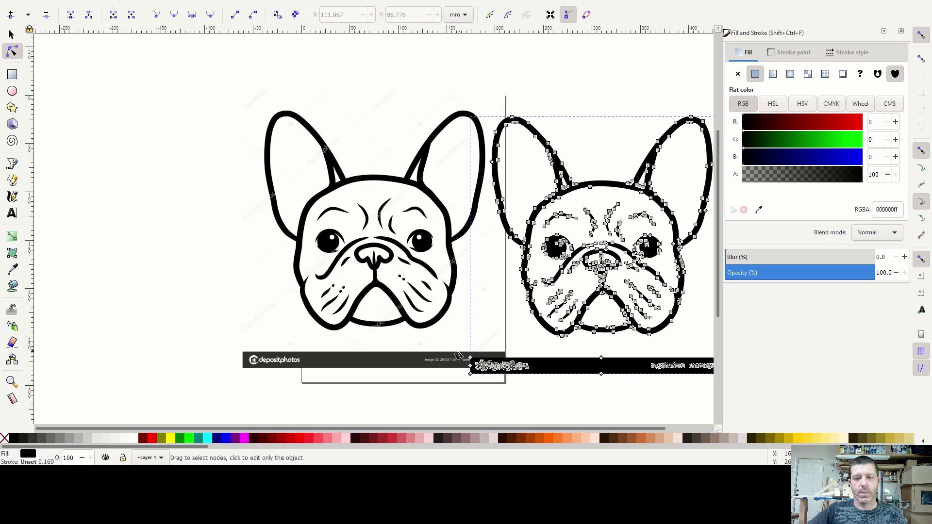
{"action": "scroll", "coordinate": [371, 353], "scroll_direction": "up", "scroll_amount": 2}
{"action": "scroll", "coordinate": [357, 350], "scroll_direction": "down", "scroll_amount": 3}
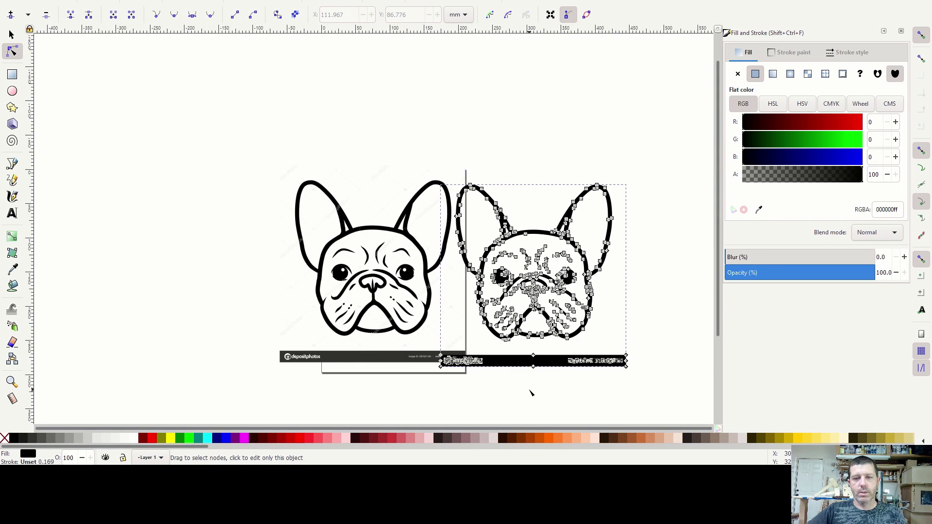
{"action": "scroll", "coordinate": [531, 392], "scroll_direction": "up", "scroll_amount": 2}
{"action": "scroll", "coordinate": [528, 380], "scroll_direction": "down", "scroll_amount": 2}
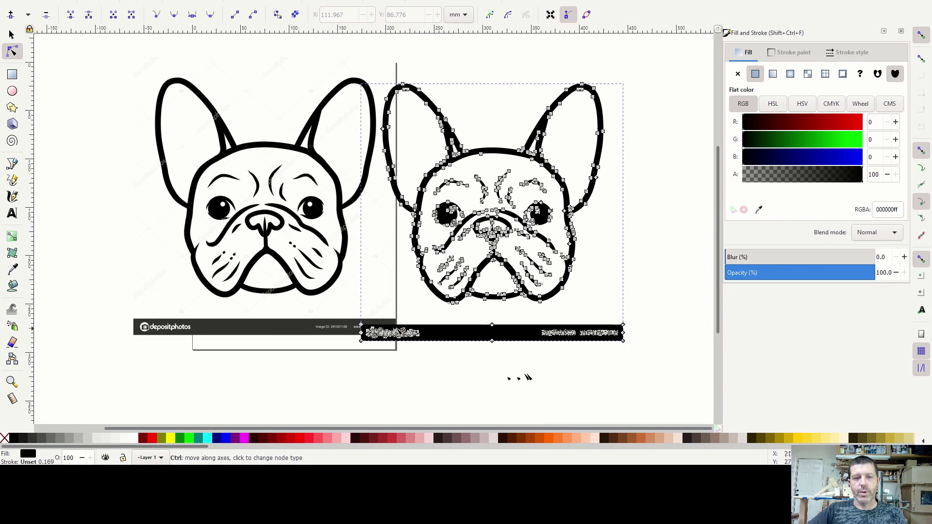
{"action": "scroll", "coordinate": [522, 377], "scroll_direction": "up", "scroll_amount": 2}
{"action": "left_click_drag", "start_coordinate": [280, 309], "coordinate": [718, 382]}
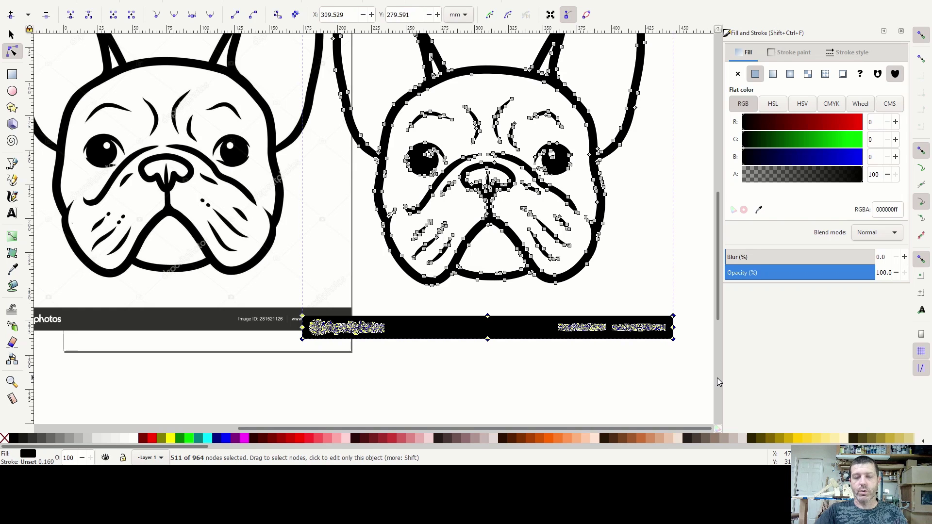
{"action": "key", "text": "Delete"}
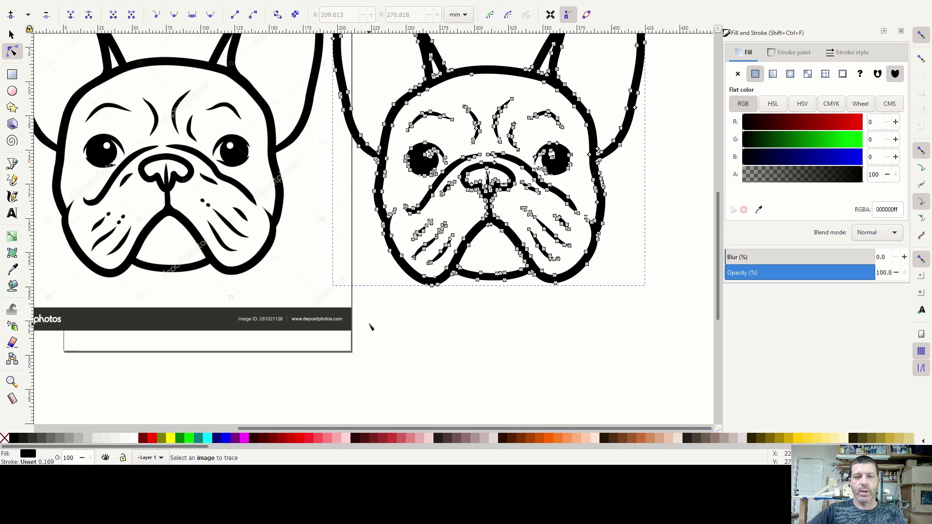
Step: Check the cleaned traced path, then select the original bulldog image
{"action": "left_click", "coordinate": [451, 324]}
{"action": "scroll", "coordinate": [451, 325], "scroll_direction": "up", "scroll_amount": 2}
{"action": "scroll", "coordinate": [451, 324], "scroll_direction": "down", "scroll_amount": 3}
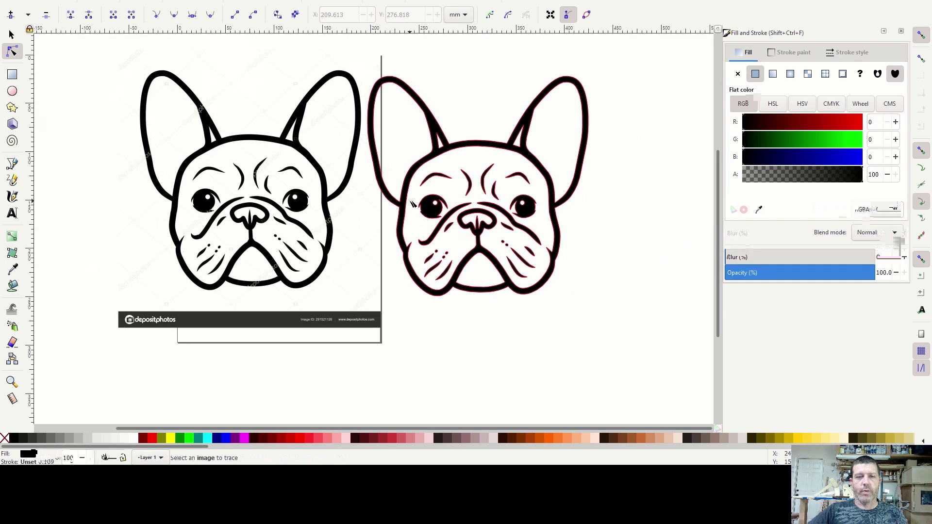
{"action": "left_click", "coordinate": [415, 181]}
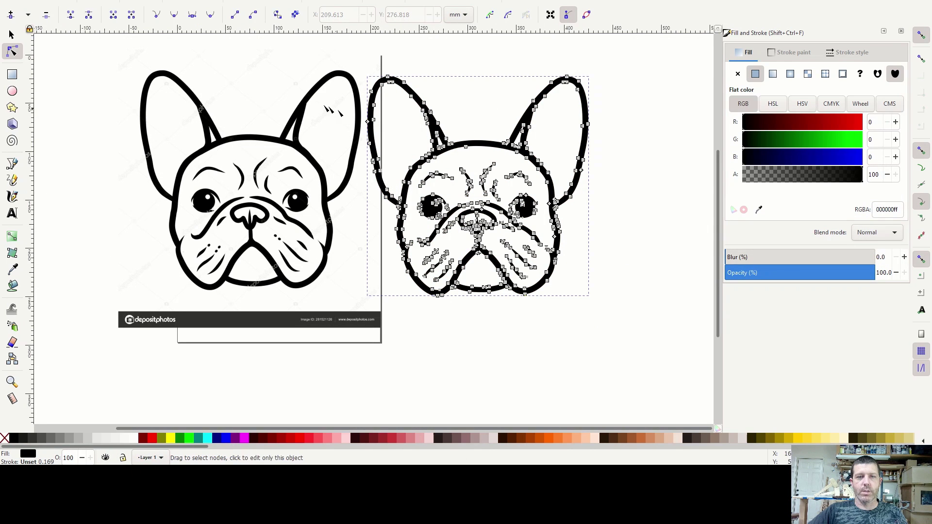
{"action": "left_click", "coordinate": [305, 100]}
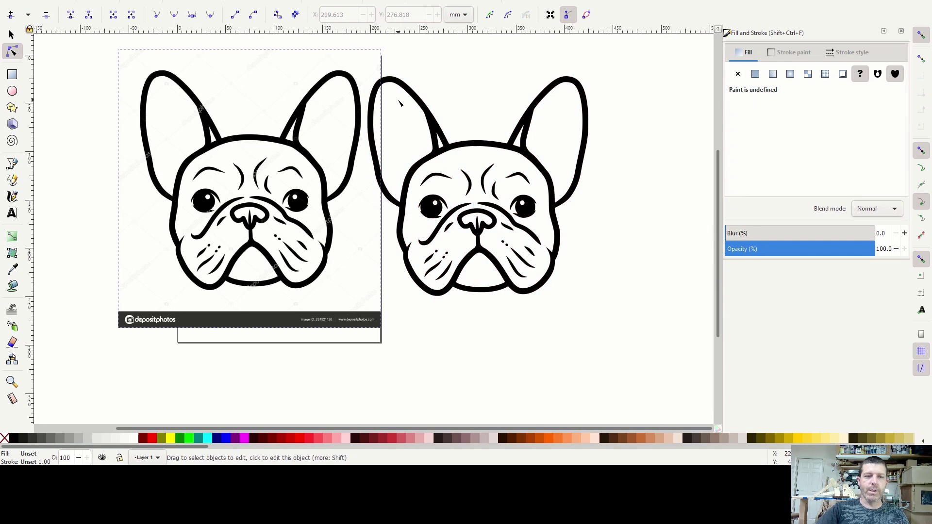
Step: Delete the embedded dog photo and move the traced bulldog path onto the page
{"action": "key", "text": "s"}
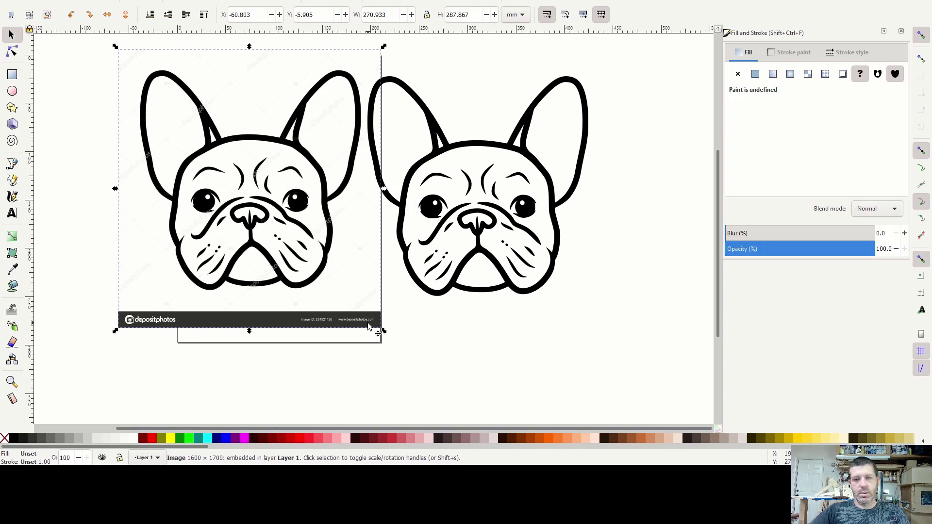
{"action": "key", "text": "Delete"}
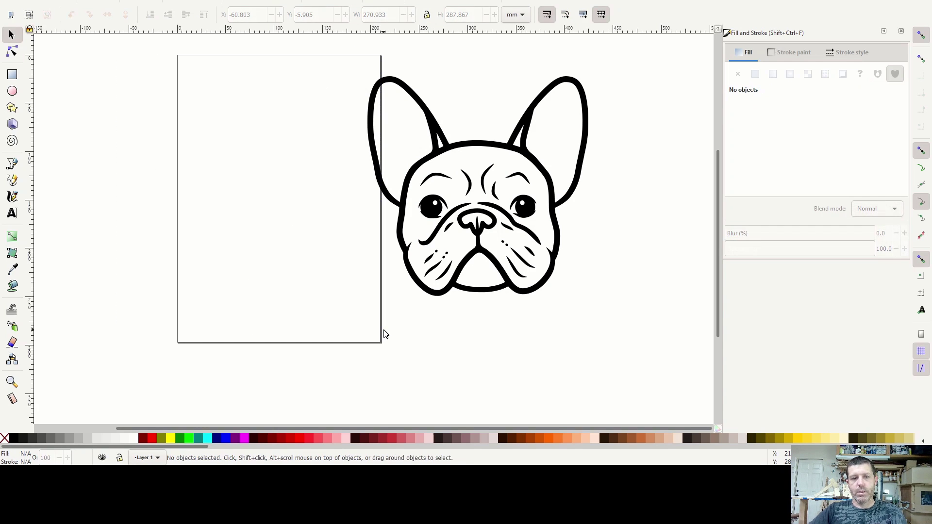
{"action": "left_click", "coordinate": [521, 250]}
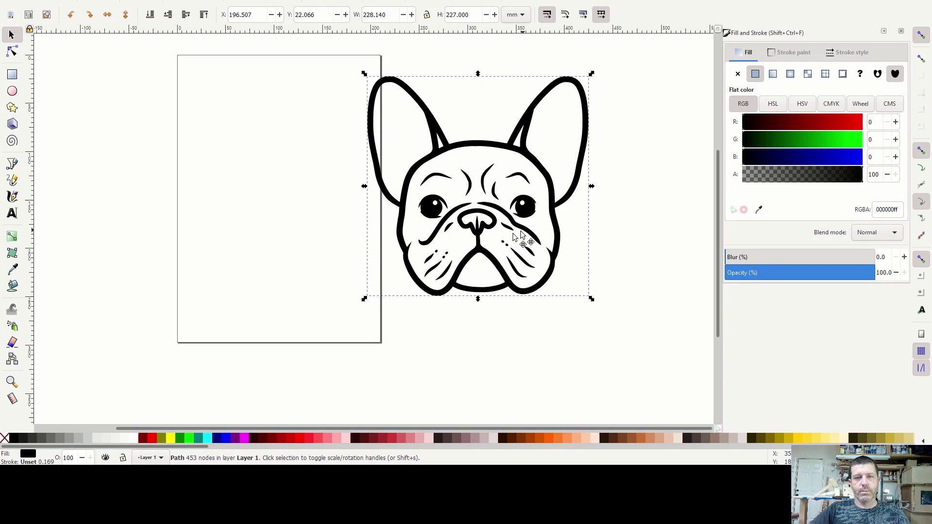
{"action": "left_click_drag", "start_coordinate": [520, 236], "coordinate": [328, 246]}
{"action": "left_click", "coordinate": [401, 217]}
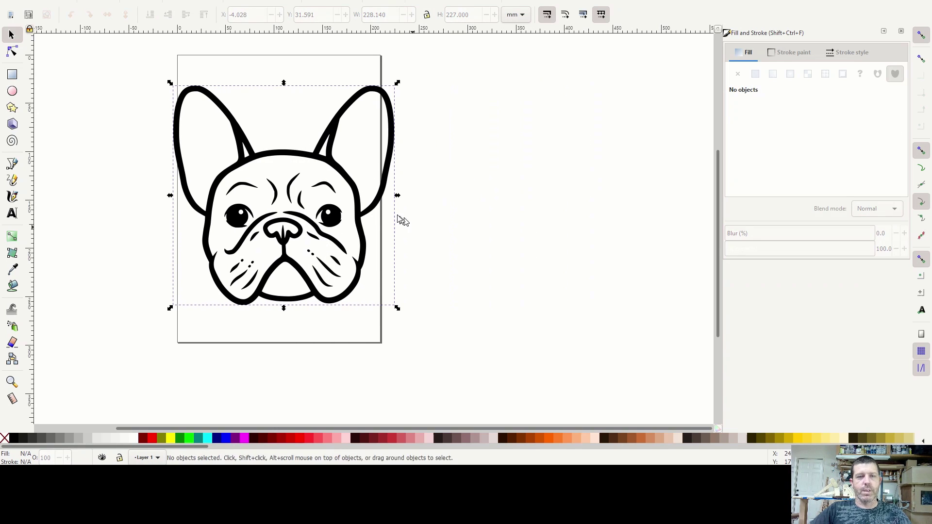
Step: Lock proportions and scale the bulldog path to 152.4 mm wide
{"action": "scroll", "coordinate": [551, 220], "scroll_direction": "down", "scroll_amount": 1}
{"action": "scroll", "coordinate": [426, 196], "scroll_direction": "up", "scroll_amount": 1}
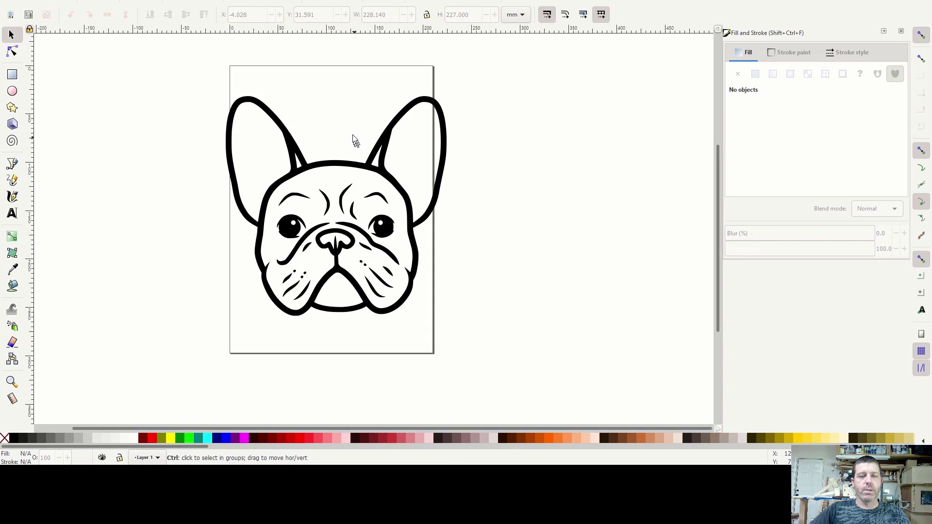
{"action": "scroll", "coordinate": [343, 112], "scroll_direction": "up", "scroll_amount": 1}
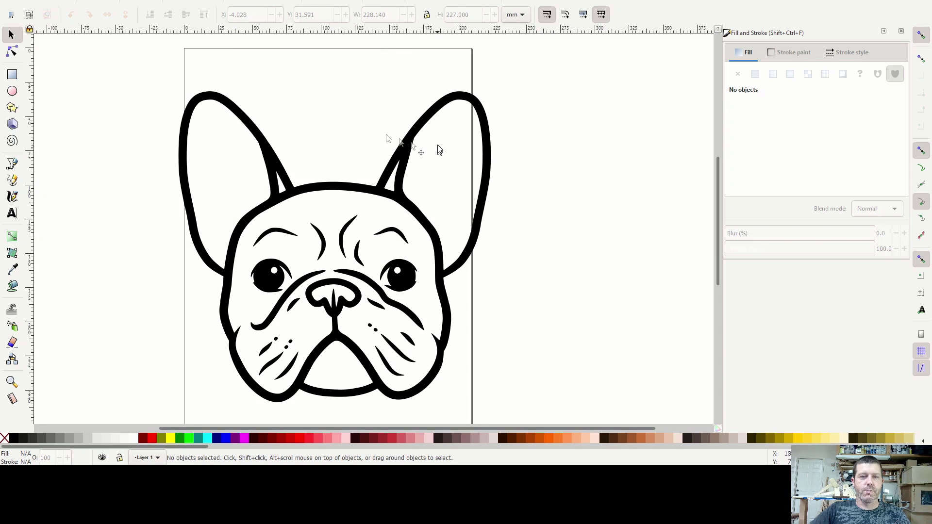
{"action": "left_click", "coordinate": [417, 138]}
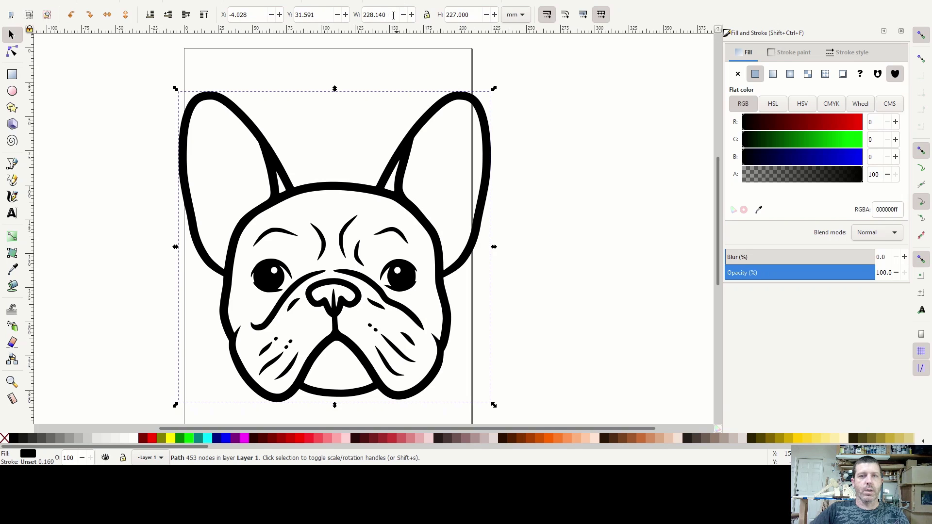
{"action": "left_click", "coordinate": [426, 16]}
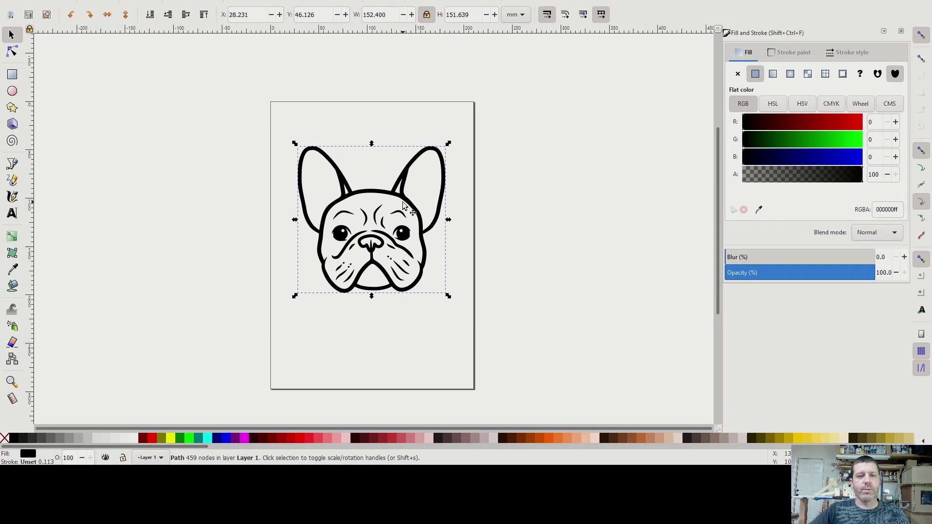
{"action": "left_click", "coordinate": [323, 107]}
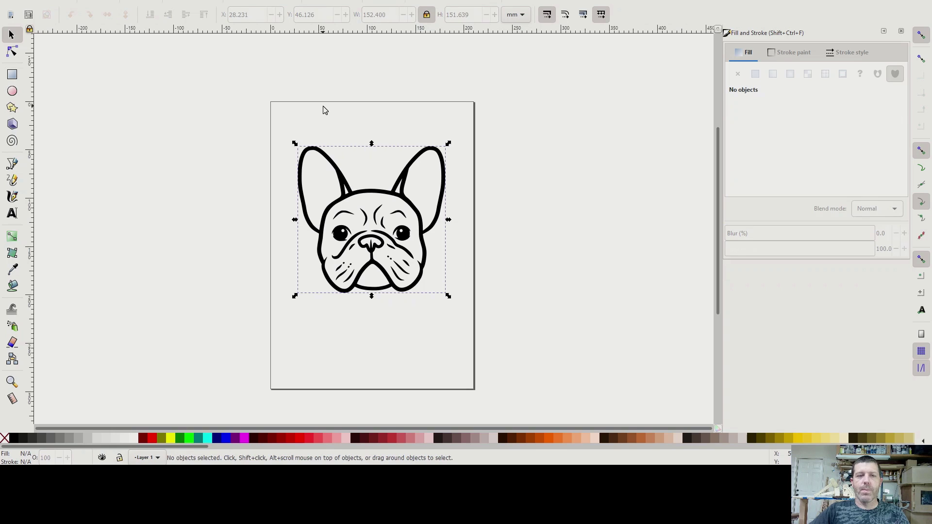
{"action": "left_click", "coordinate": [322, 156]}
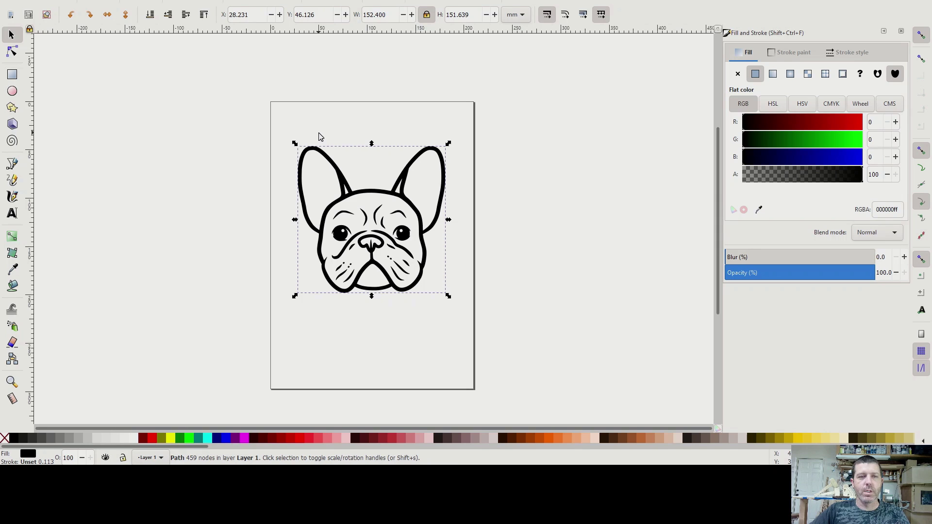
{"action": "double_click", "coordinate": [324, 157]}
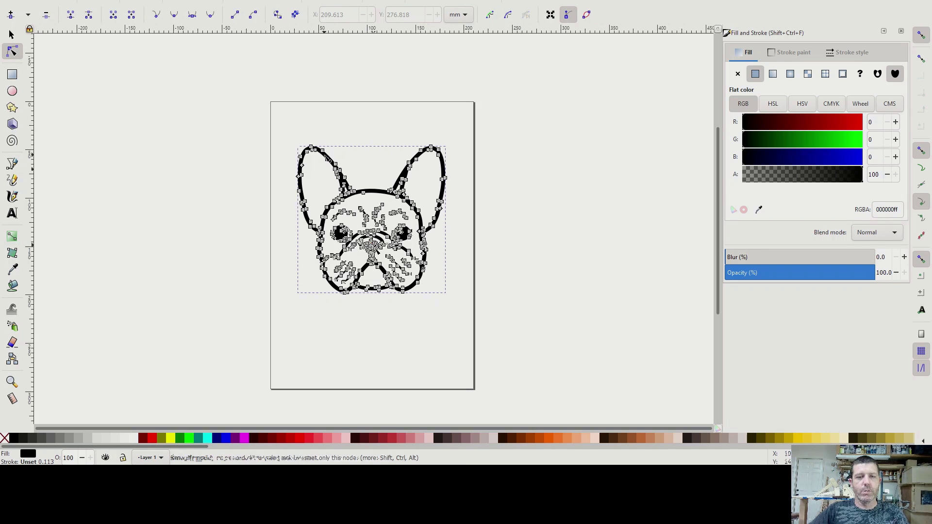
{"action": "left_click", "coordinate": [401, 183]}
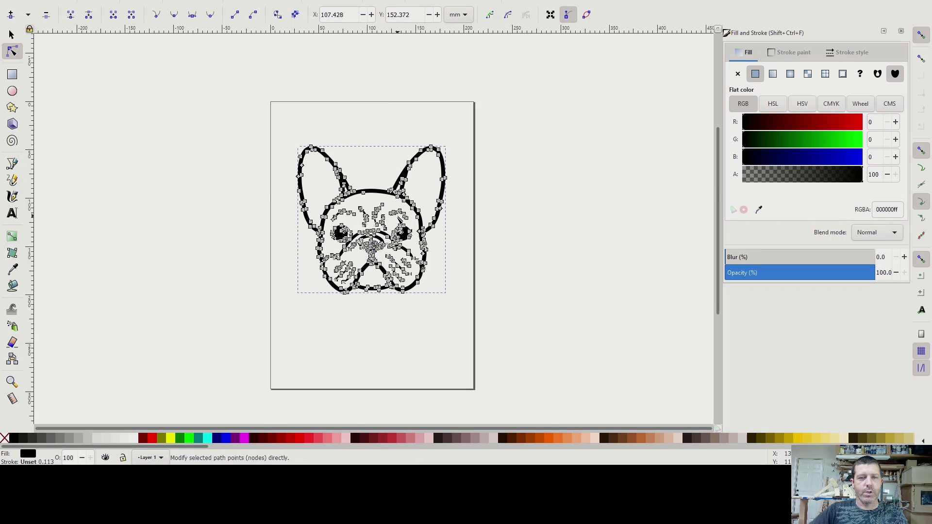
{"action": "scroll", "coordinate": [398, 219], "scroll_direction": "up", "scroll_amount": 4}
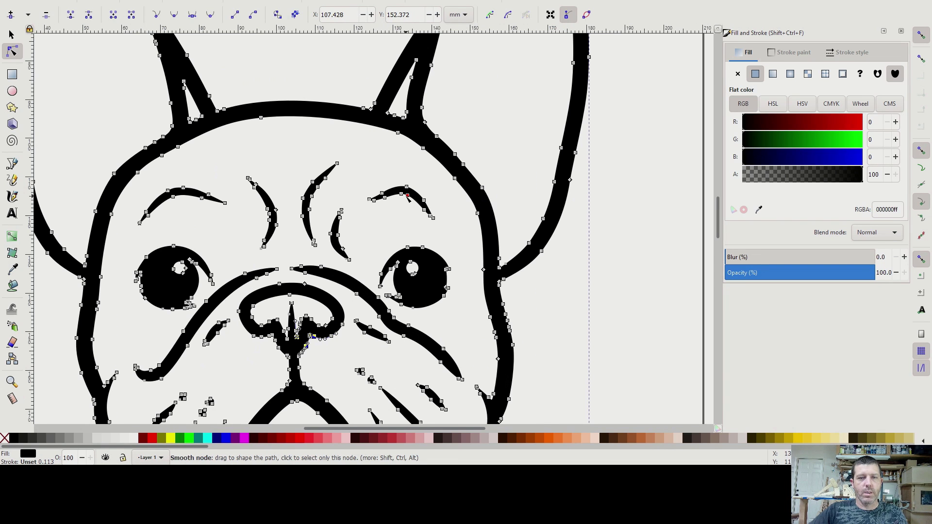
{"action": "left_click_drag", "start_coordinate": [408, 197], "coordinate": [439, 196]}
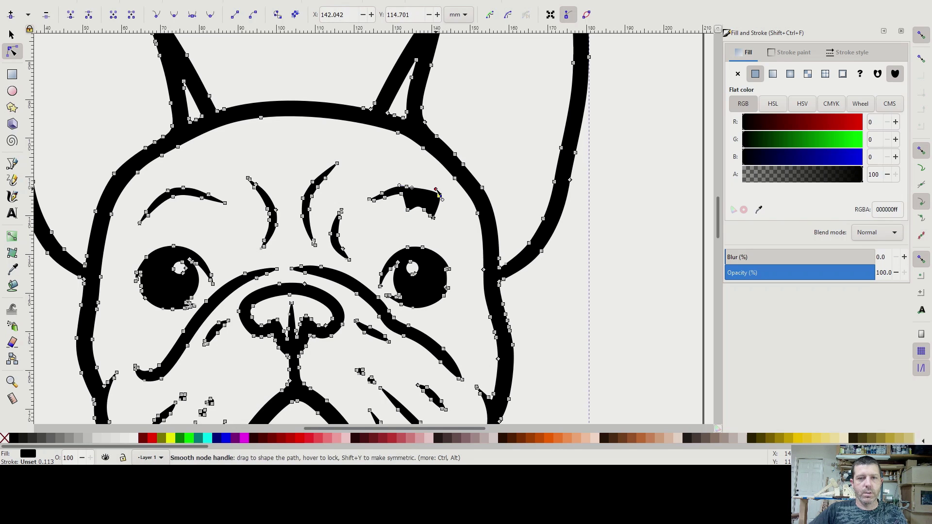
{"action": "left_click", "coordinate": [439, 195]}
{"action": "mouse_move", "coordinate": [435, 182]}
{"action": "left_mouse_down"}
{"action": "mouse_move", "coordinate": [427, 169]}
{"action": "mouse_move", "coordinate": [431, 176]}
{"action": "left_mouse_up"}
{"action": "key", "text": "ctrl+z"}
{"action": "key", "text": "ctrl+z"}
{"action": "key", "text": "ctrl+z"}
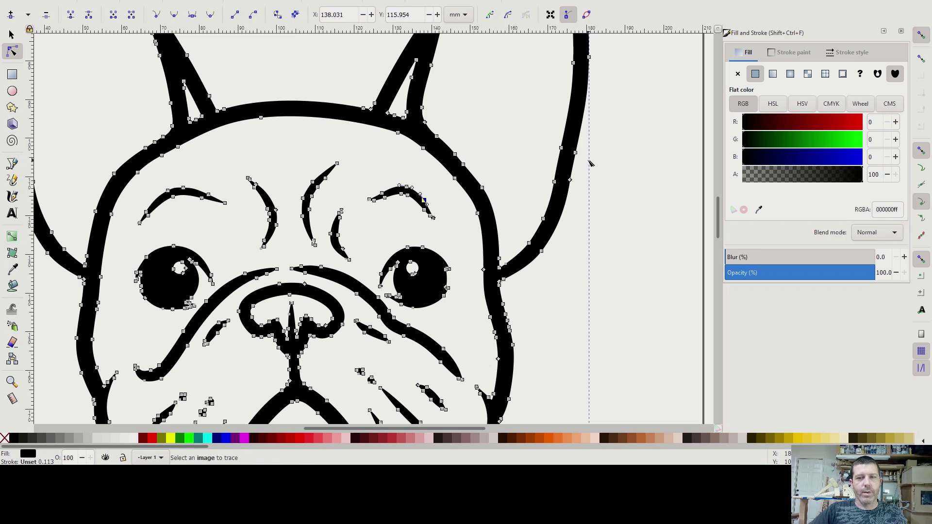
{"action": "scroll", "coordinate": [620, 162], "scroll_direction": "down", "scroll_amount": 4}
{"action": "key", "text": "Escape"}
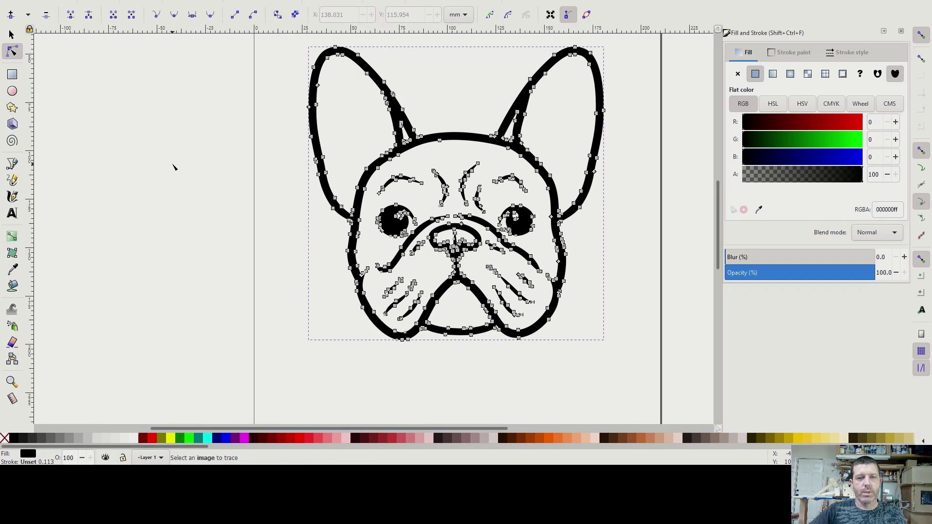
{"action": "left_click", "coordinate": [175, 169]}
{"action": "scroll", "coordinate": [176, 170], "scroll_direction": "down", "scroll_amount": 1}
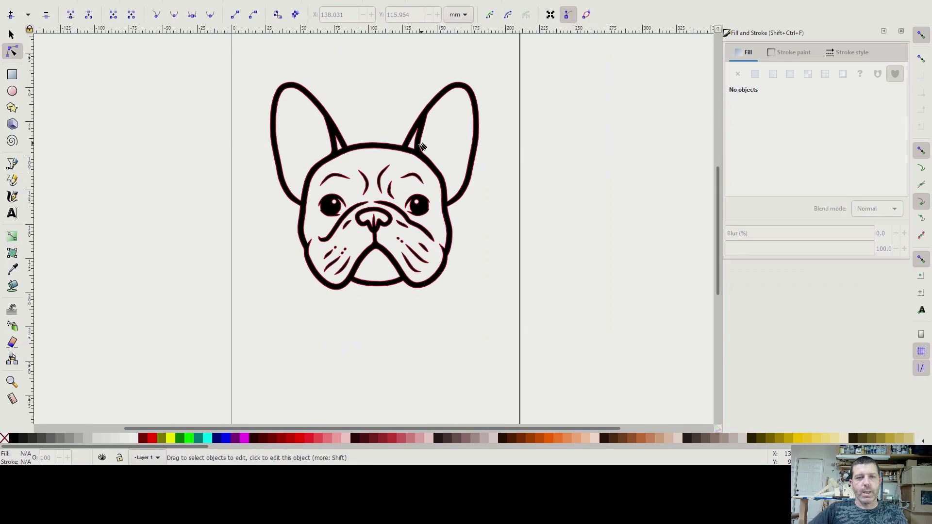
Step: Copy the bulldog path to the clipboard and launch a new Inkscape window from the taskbar
{"action": "left_click", "coordinate": [422, 145]}
{"action": "scroll", "coordinate": [415, 170], "scroll_direction": "up", "scroll_amount": 1}
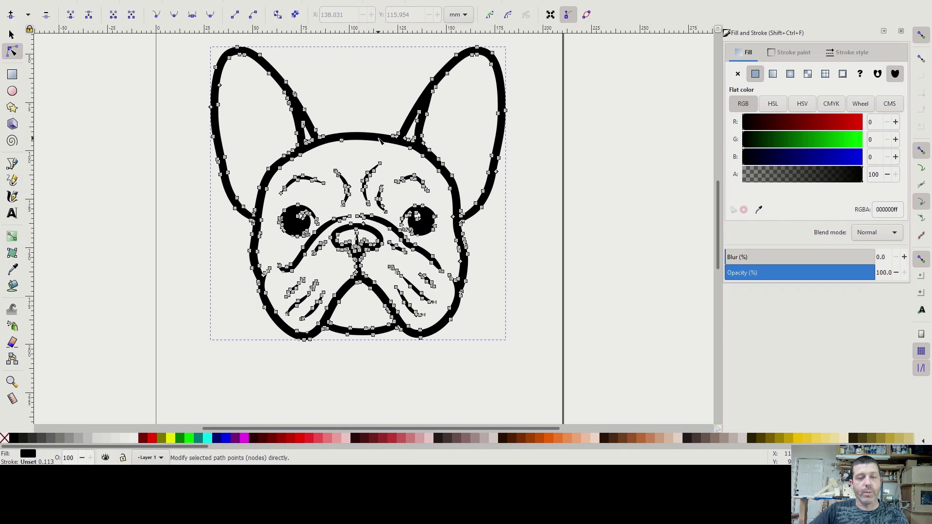
{"action": "left_click", "coordinate": [520, 152]}
{"action": "left_click", "coordinate": [428, 160]}
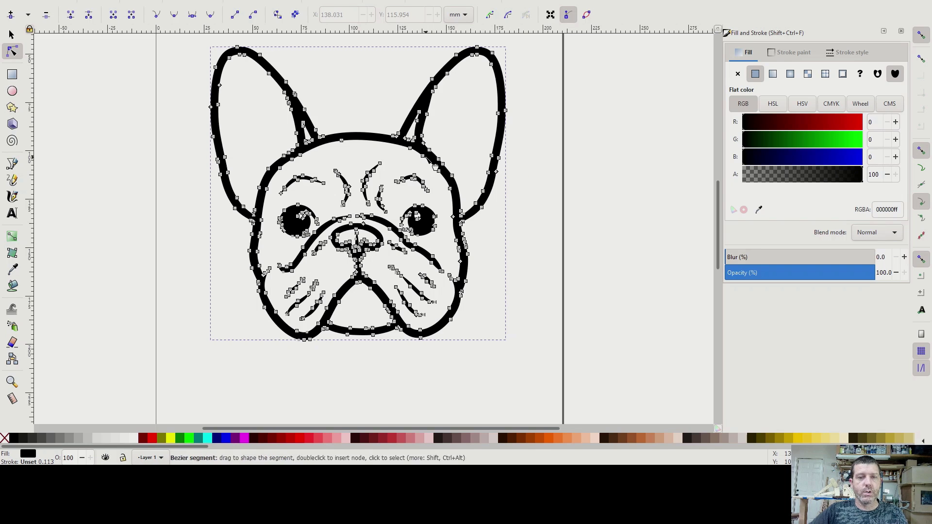
{"action": "right_click", "coordinate": [368, 136]}
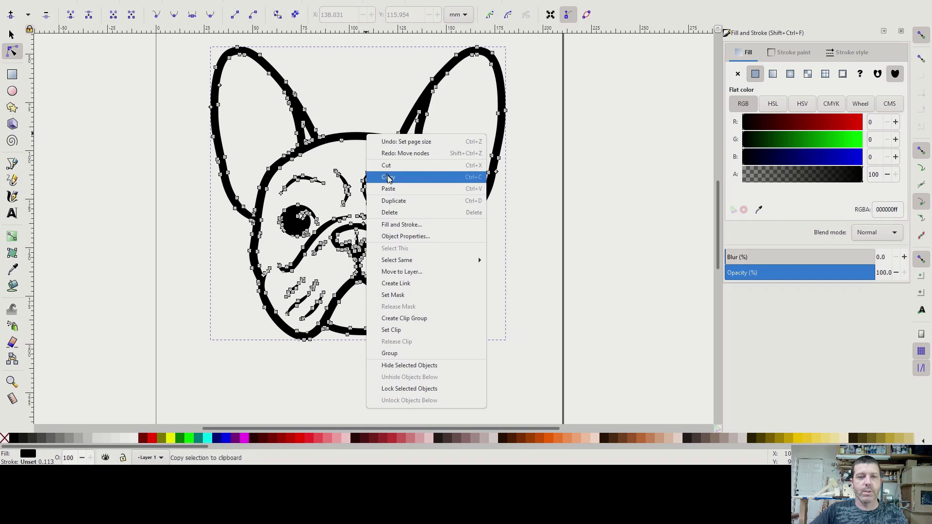
{"action": "left_click", "coordinate": [390, 178]}
{"action": "right_click", "coordinate": [178, 473]}
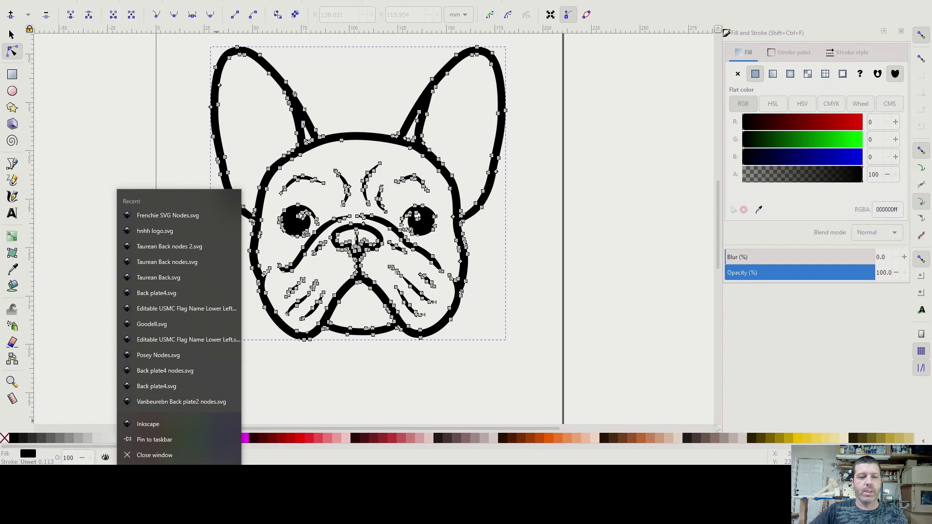
{"action": "left_click", "coordinate": [160, 424]}
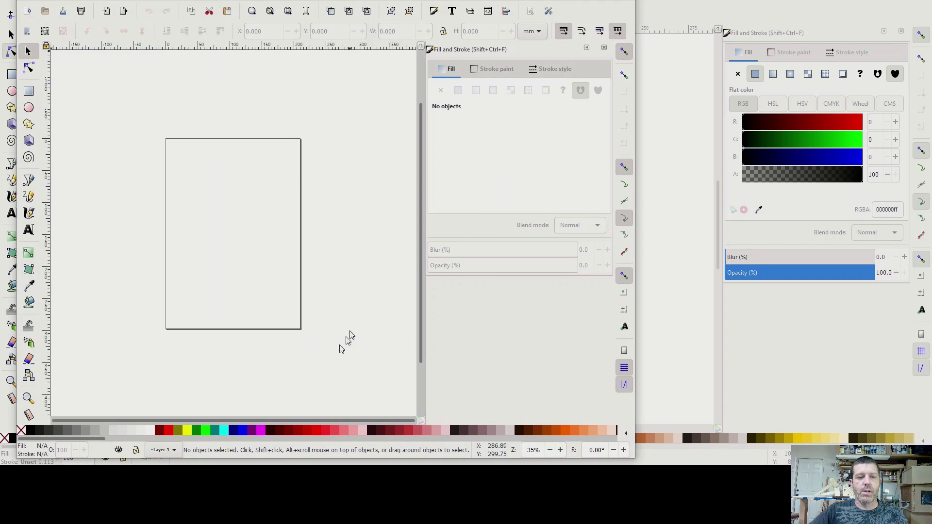
Step: Paste the bulldog path and save the document to the Desktop as French Bulldog SVG.svg
{"action": "key", "text": "ctrl+v"}
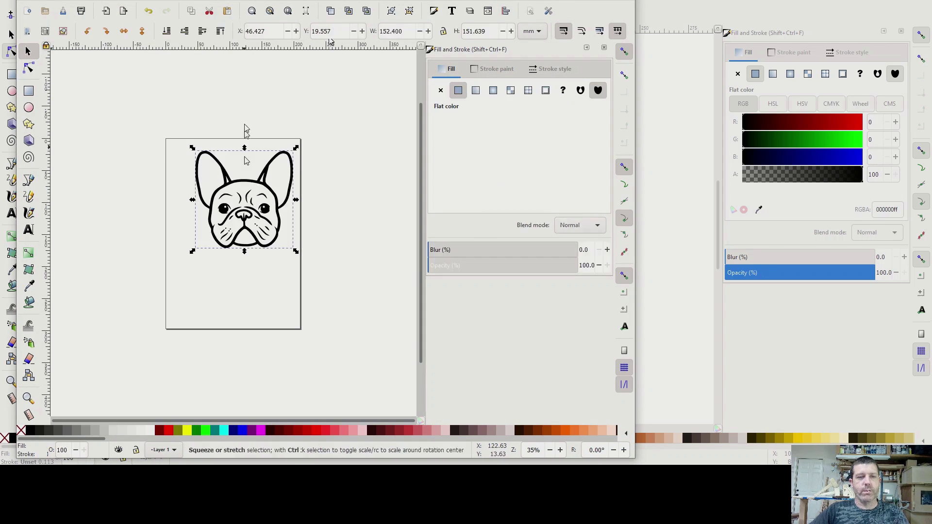
{"action": "left_click", "coordinate": [21, 2]}
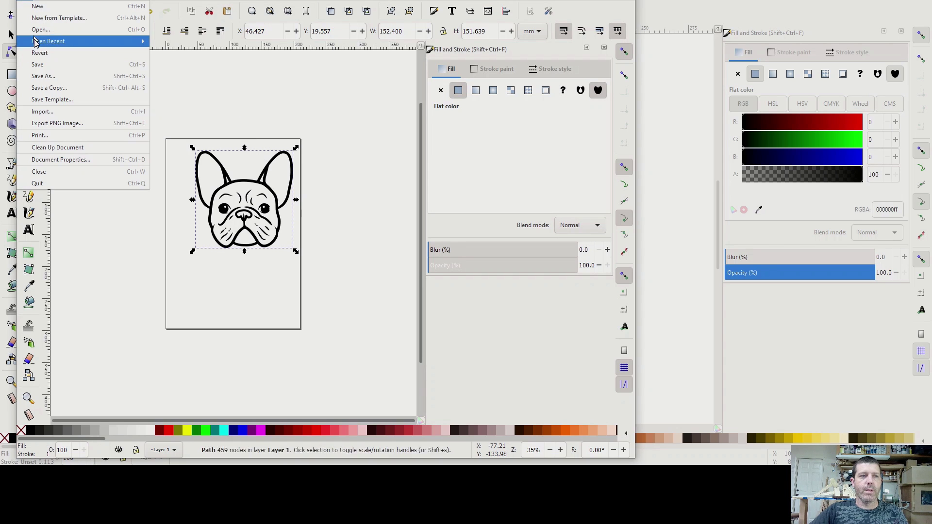
{"action": "left_click", "coordinate": [44, 77]}
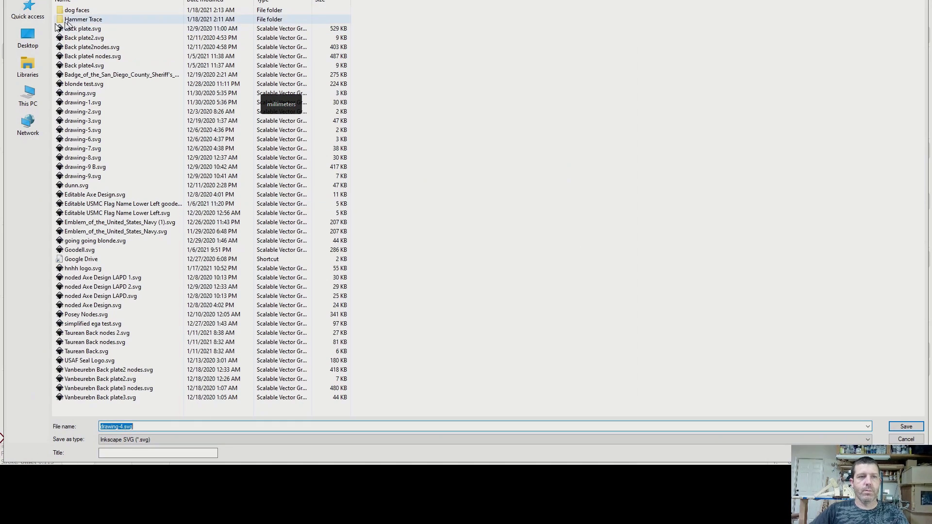
{"action": "left_click", "coordinate": [37, 37]}
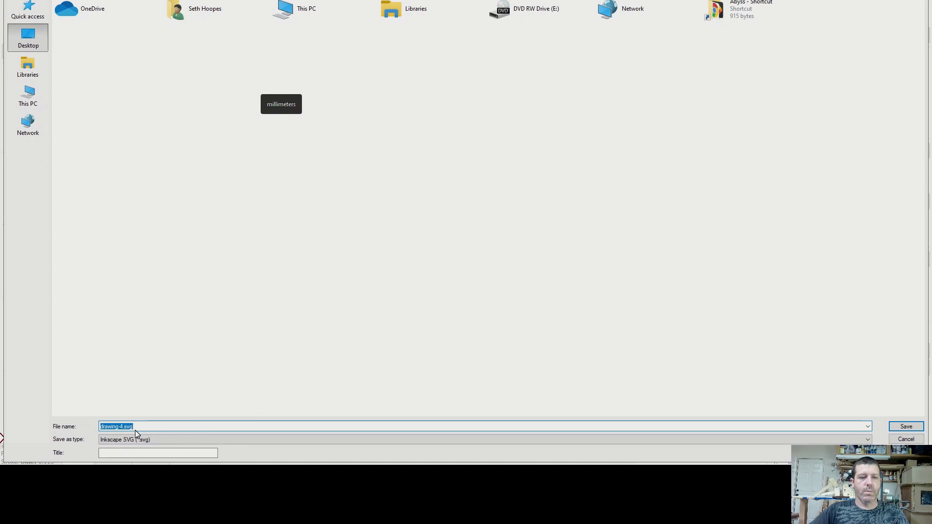
{"action": "left_click_drag", "start_coordinate": [124, 427], "coordinate": [22, 427]}
{"action": "type", "text": "Fre"}
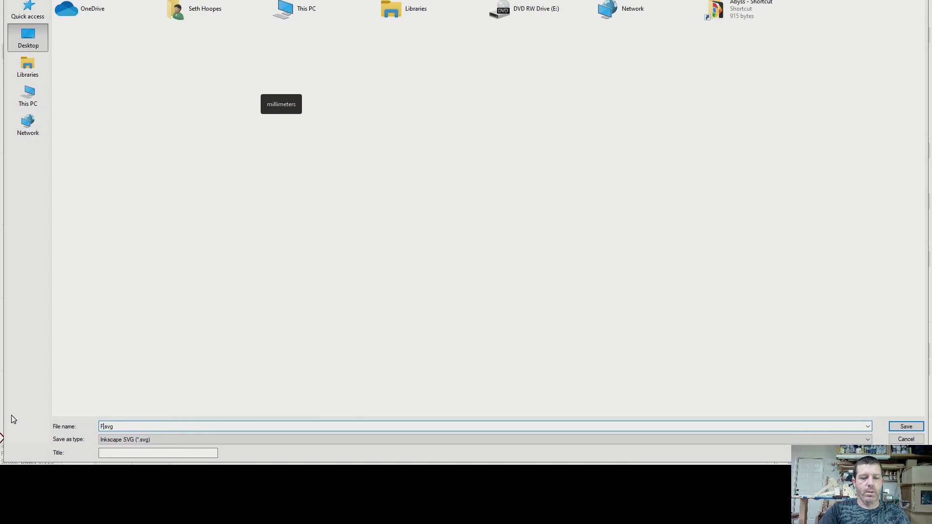
{"action": "type", "text": "nch Bulldog SVG"}
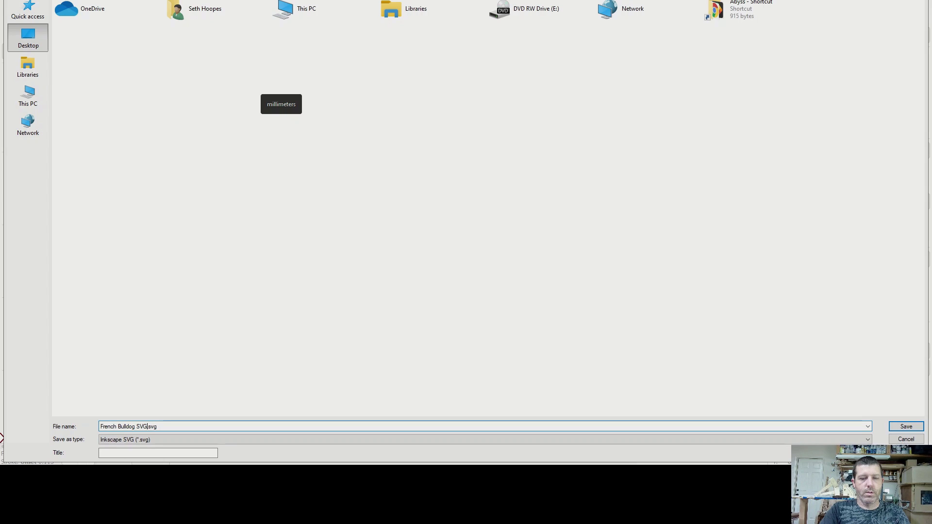
{"action": "key", "text": "Return"}
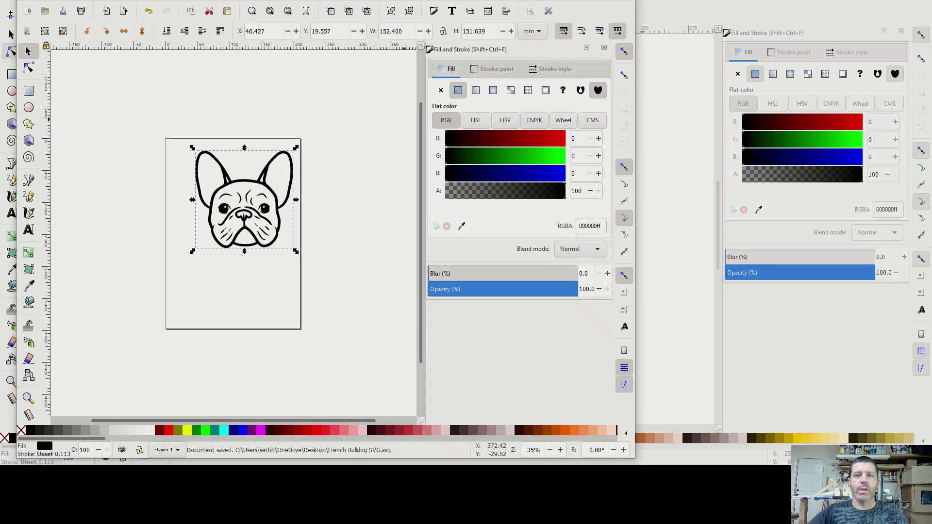
{"action": "left_click", "coordinate": [344, 162]}
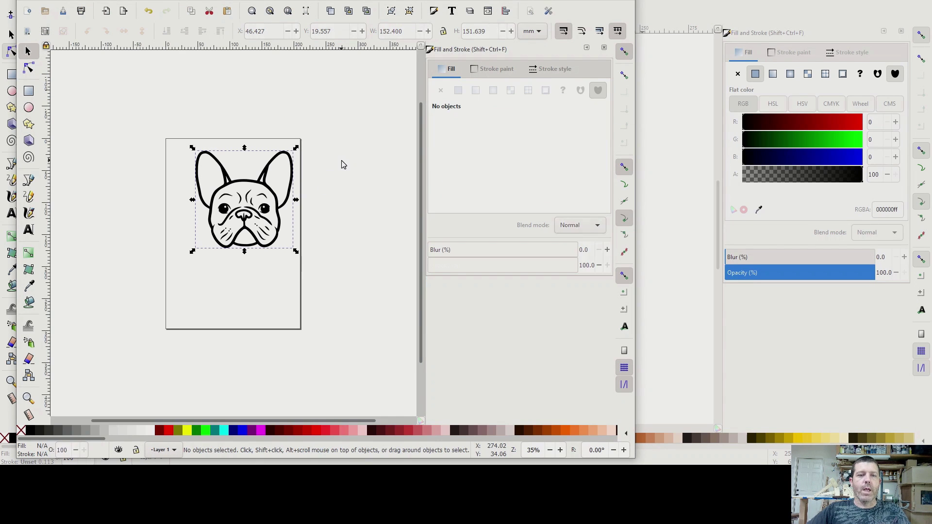
{"action": "left_click", "coordinate": [293, 162]}
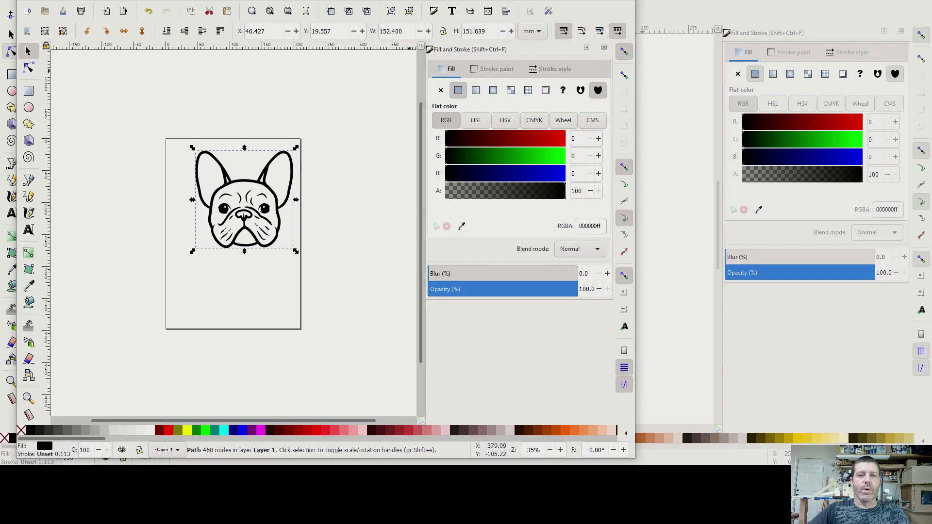